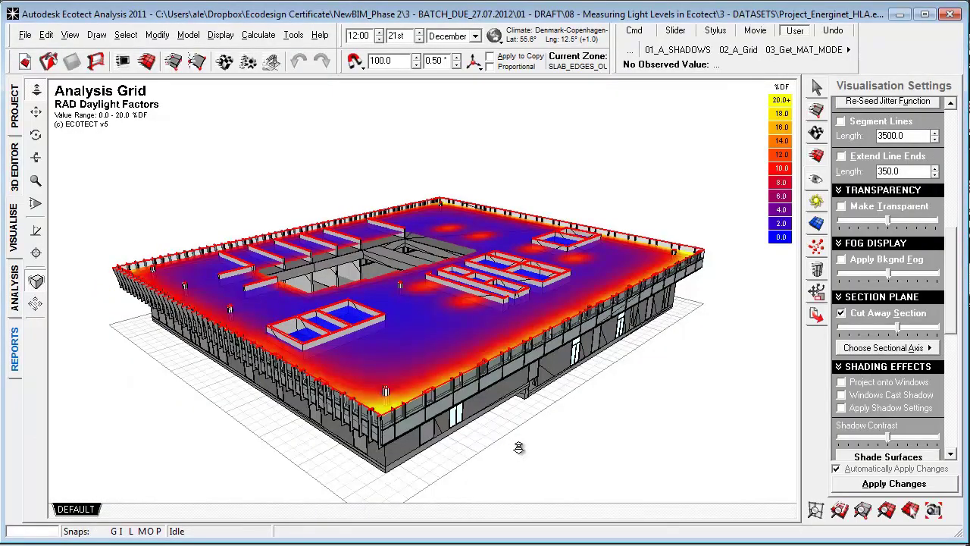
Step: Orbit the CaseAU model's 3D view slightly to inspect the daylight grid across both buildings
{"action": "mouse_move", "coordinate": [519, 448]}
{"action": "right_mouse_down"}
{"action": "mouse_move", "coordinate": [506, 447]}
{"action": "mouse_move", "coordinate": [514, 441]}
{"action": "right_mouse_up"}
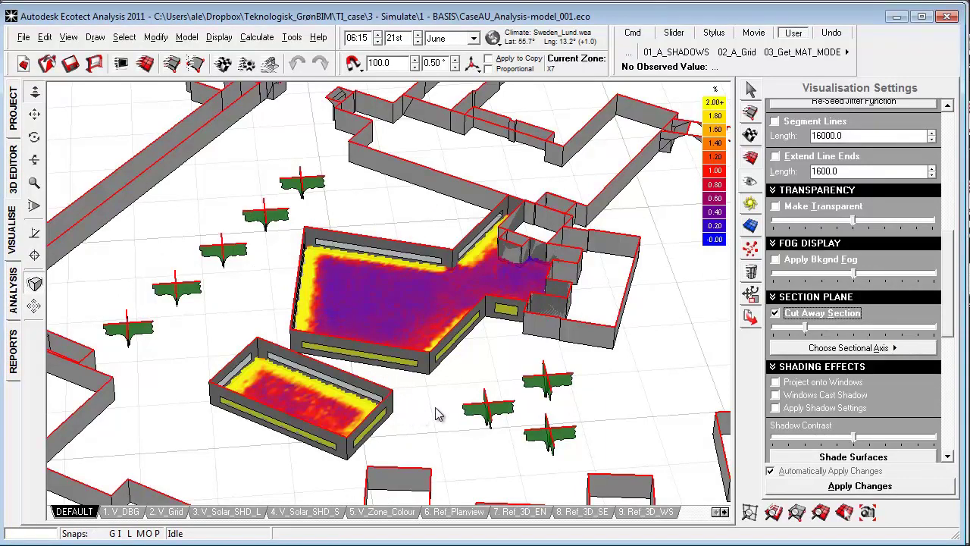
{"action": "right_click_drag", "start_coordinate": [436, 413], "coordinate": [502, 377]}
Step: Add three lux markers on and beside the sunlit floor patch in the ADSK_c1.pic rendering
{"action": "mouse_move", "coordinate": [430, 419]}
{"action": "right_mouse_down"}
{"action": "mouse_move", "coordinate": [345, 414]}
{"action": "mouse_move", "coordinate": [414, 421]}
{"action": "mouse_move", "coordinate": [402, 441]}
{"action": "right_mouse_up"}
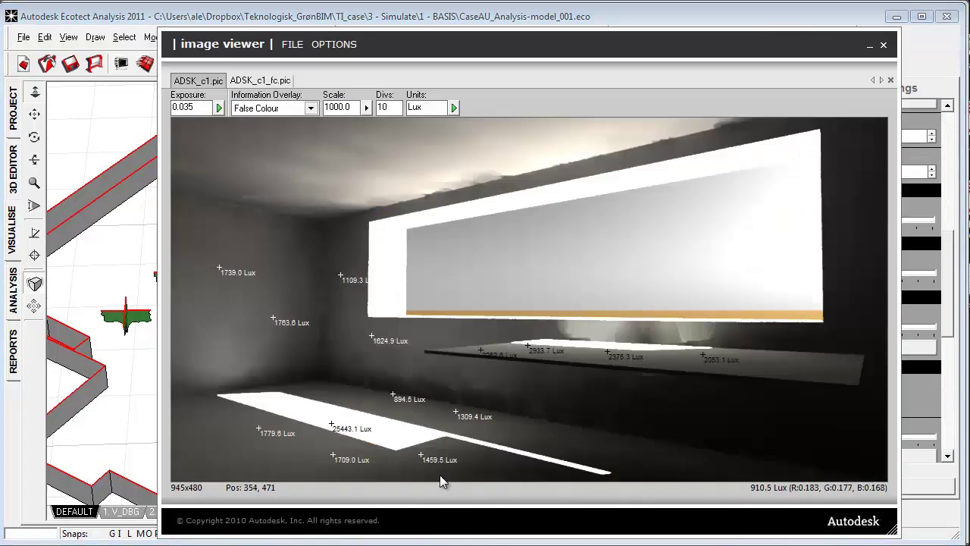
{"action": "left_click", "coordinate": [314, 411]}
{"action": "left_click", "coordinate": [267, 410]}
{"action": "left_click", "coordinate": [230, 417]}
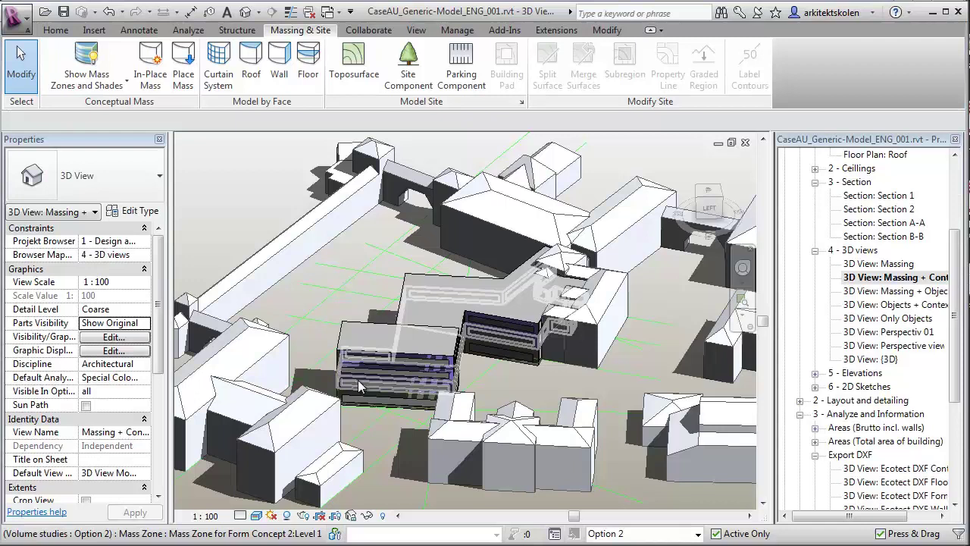
Step: Zoom the Revit massing view, then show Ecotect's whole model with Cut Away Section off
{"action": "scroll", "coordinate": [413, 430], "scroll_direction": "up", "scroll_amount": 2}
{"action": "scroll", "coordinate": [431, 419], "scroll_direction": "up", "scroll_amount": 2}
{"action": "scroll", "coordinate": [372, 417], "scroll_direction": "down", "scroll_amount": 1}
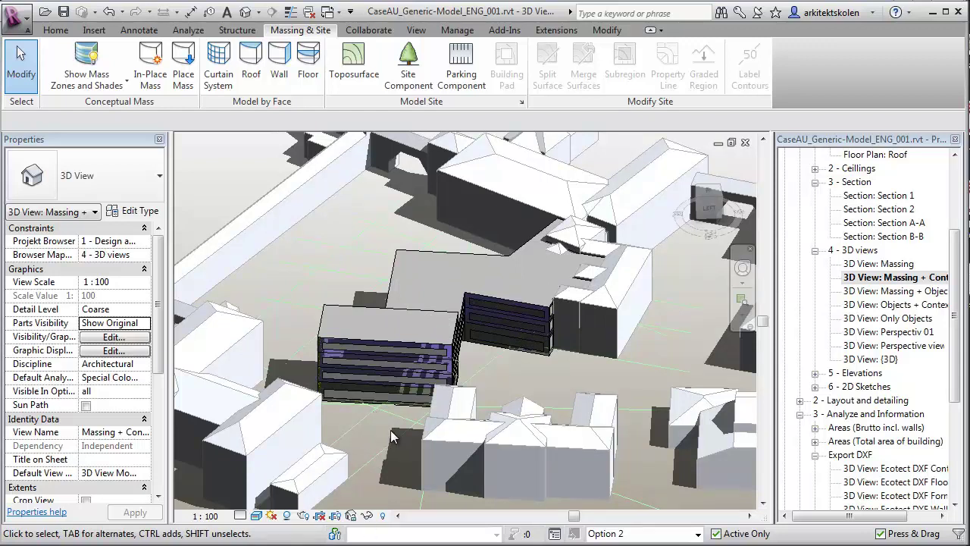
{"action": "key", "text": "alt+Tab"}
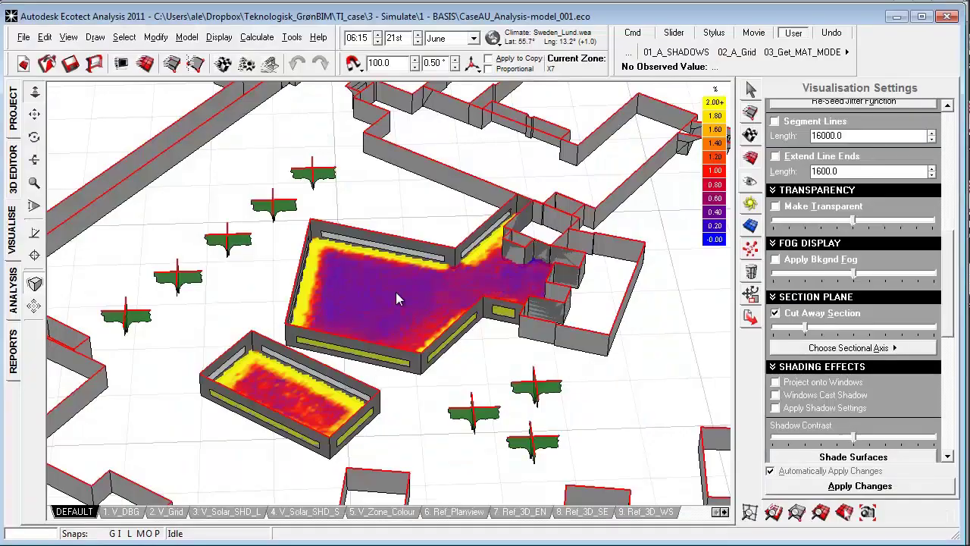
{"action": "left_click", "coordinate": [775, 313]}
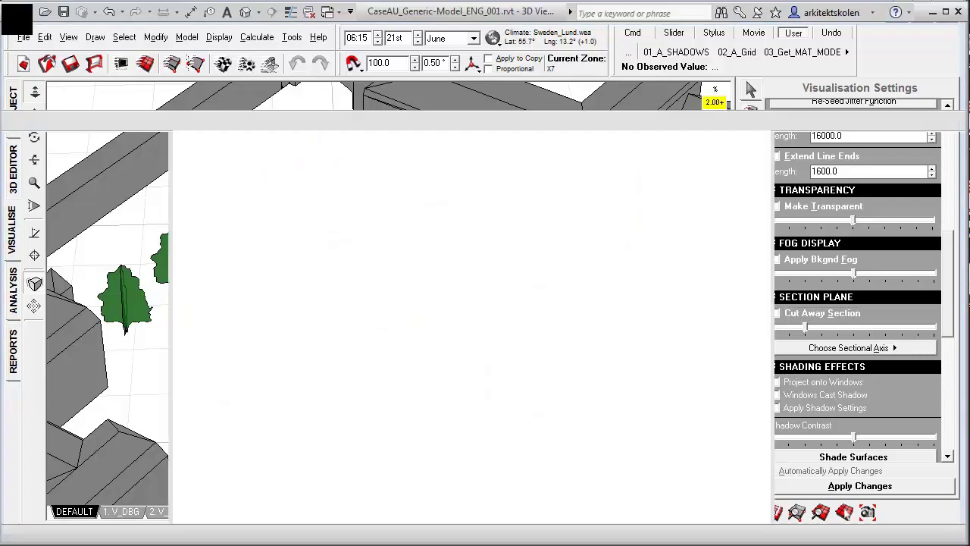
Step: Open the 'Only Objects' 3D view with Show Mass off, then zoom in
{"action": "double_click", "coordinate": [918, 321]}
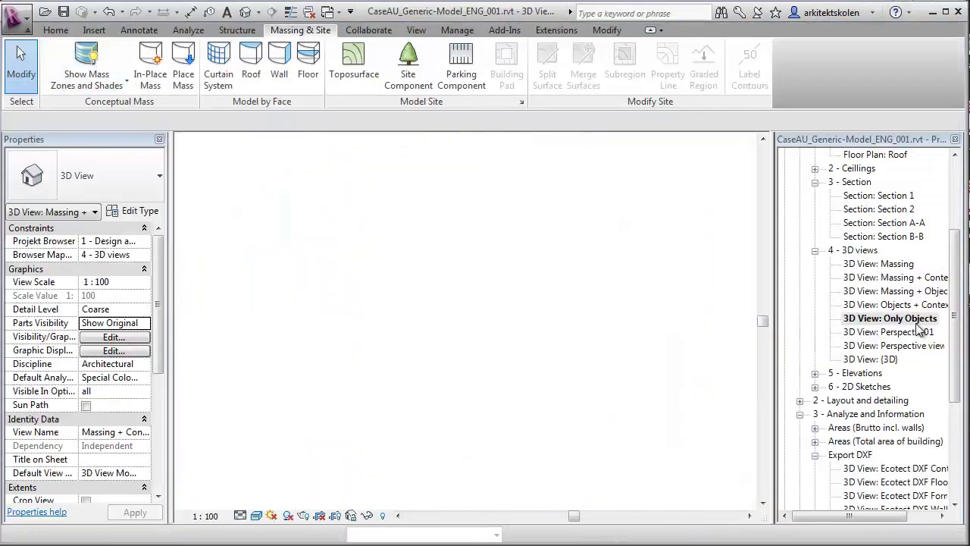
{"action": "left_click", "coordinate": [91, 60]}
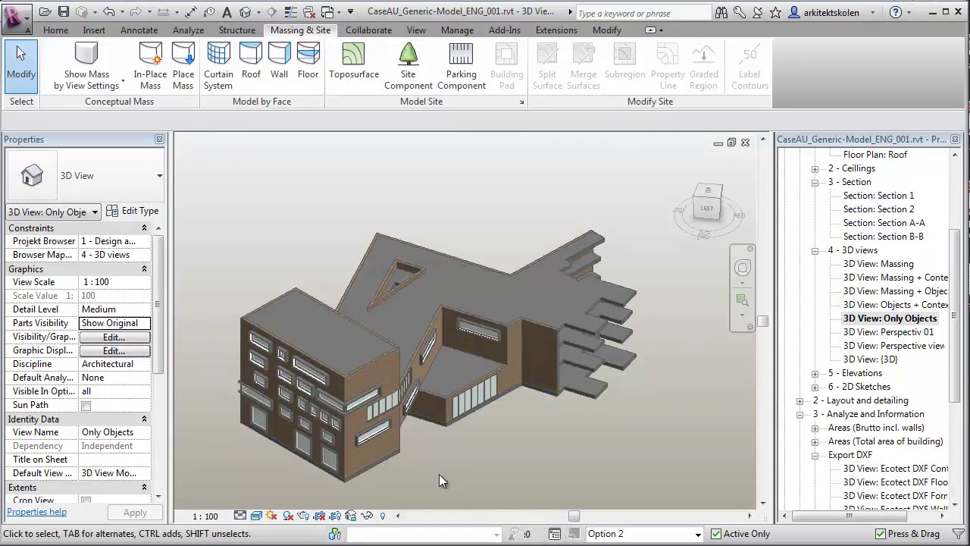
{"action": "scroll", "coordinate": [247, 479], "scroll_direction": "up", "scroll_amount": 2}
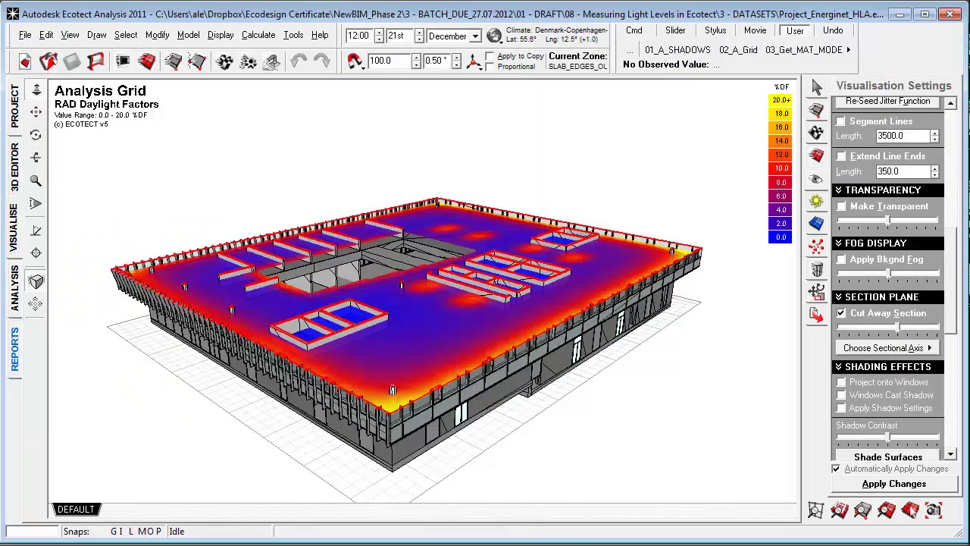
{"action": "right_click_drag", "start_coordinate": [253, 413], "coordinate": [250, 430]}
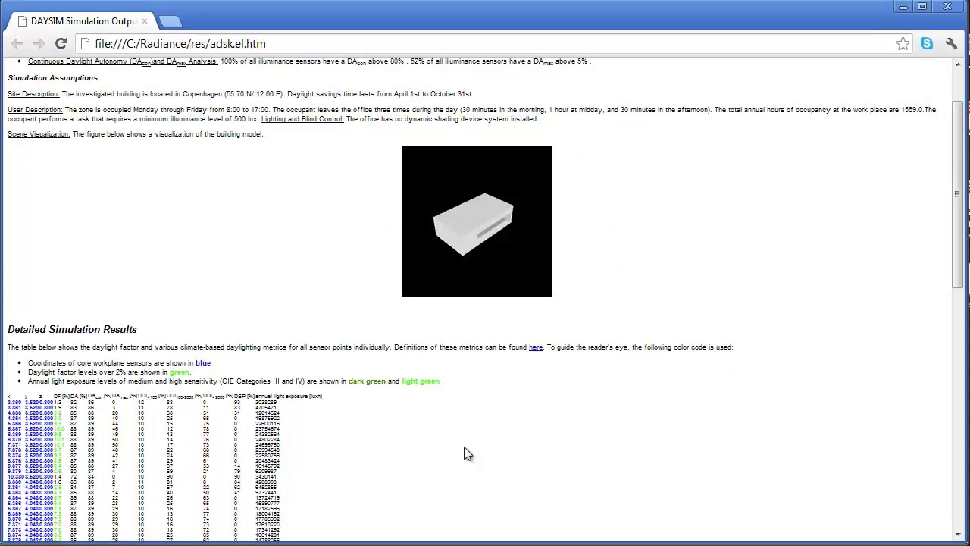
Step: Scroll through the DAYSIM report's assumptions and per-sensor results table and back up
{"action": "scroll", "coordinate": [451, 449], "scroll_direction": "down", "scroll_amount": 1}
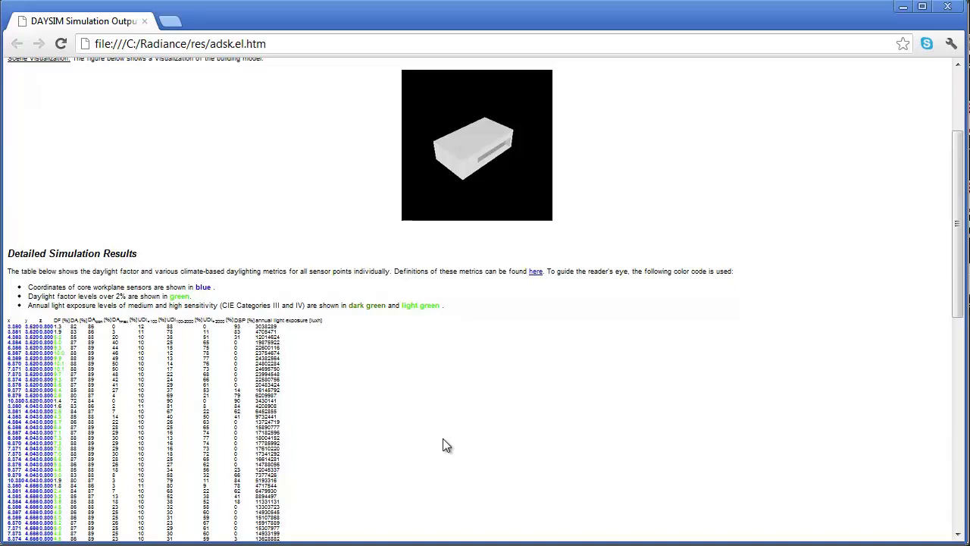
{"action": "scroll", "coordinate": [443, 439], "scroll_direction": "up", "scroll_amount": 1}
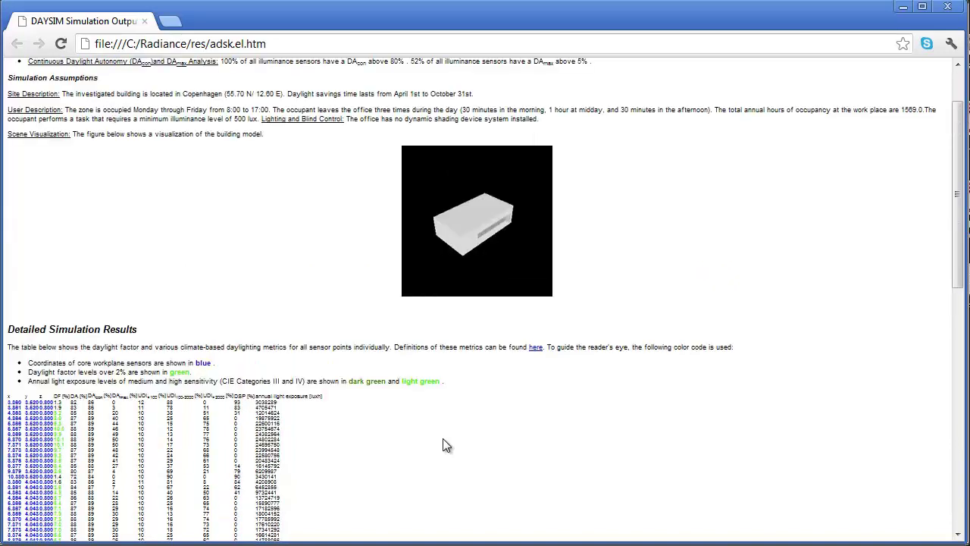